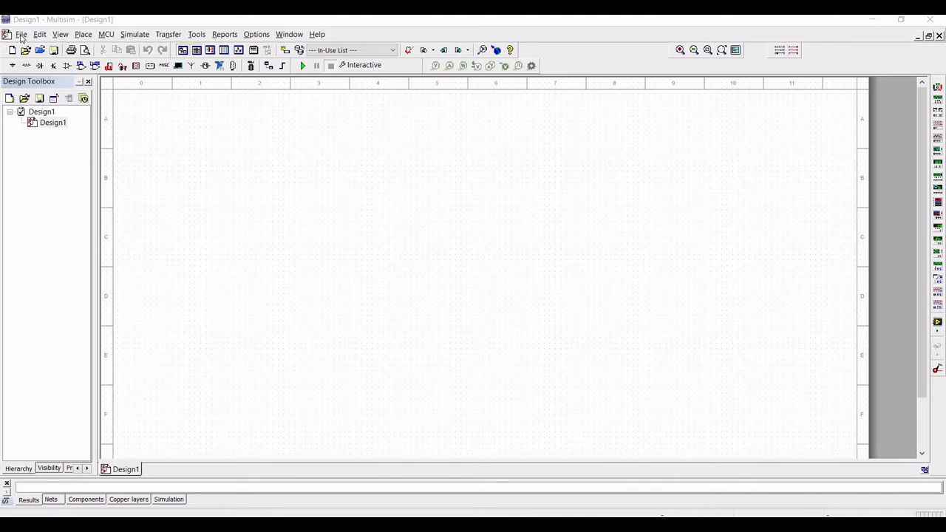
Step: Create a new empty PLD design and name it SRLatch
click(21, 35)
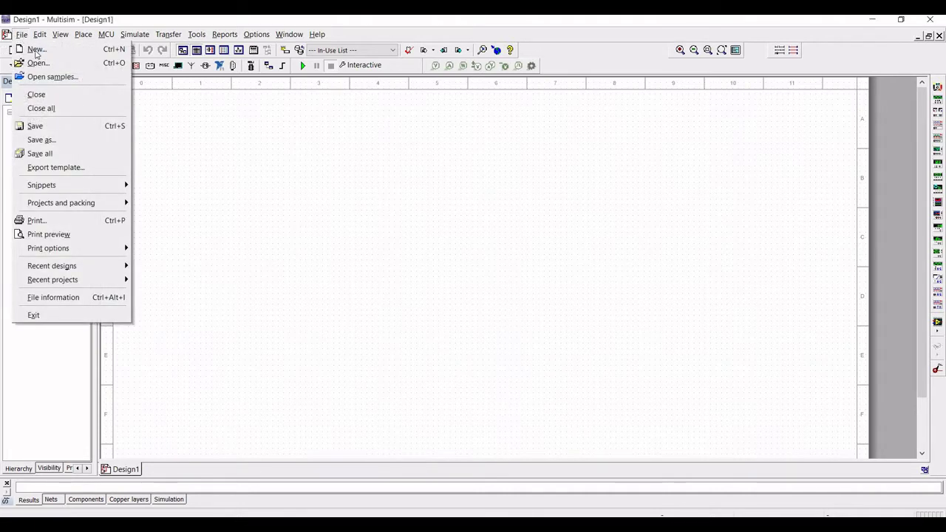
key(Return)
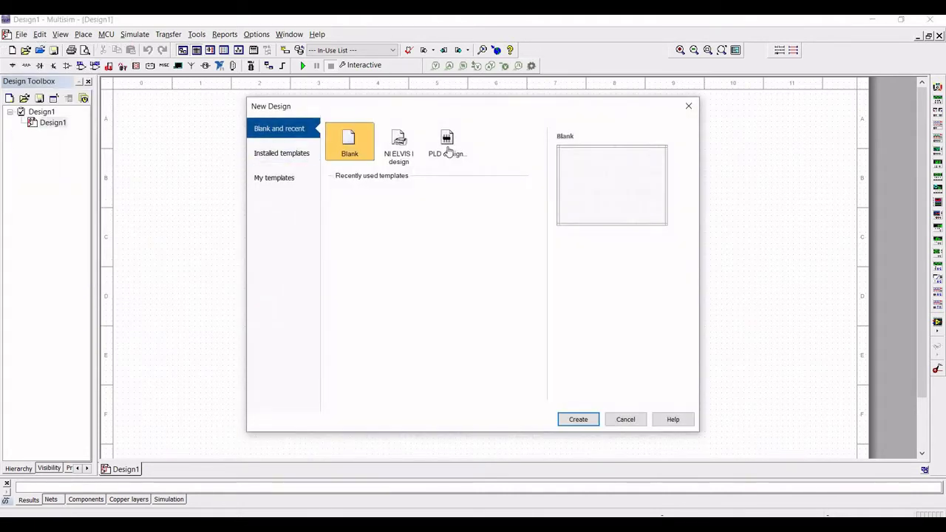
click(449, 152)
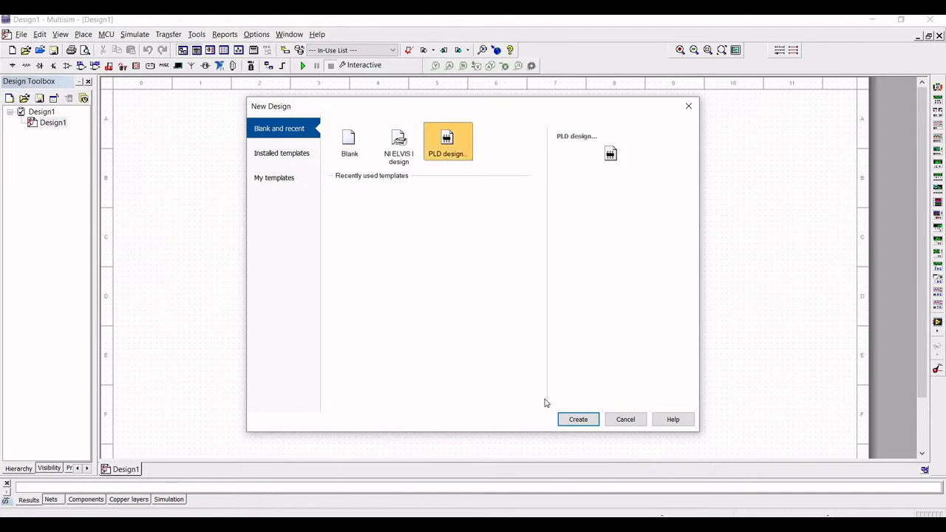
click(579, 420)
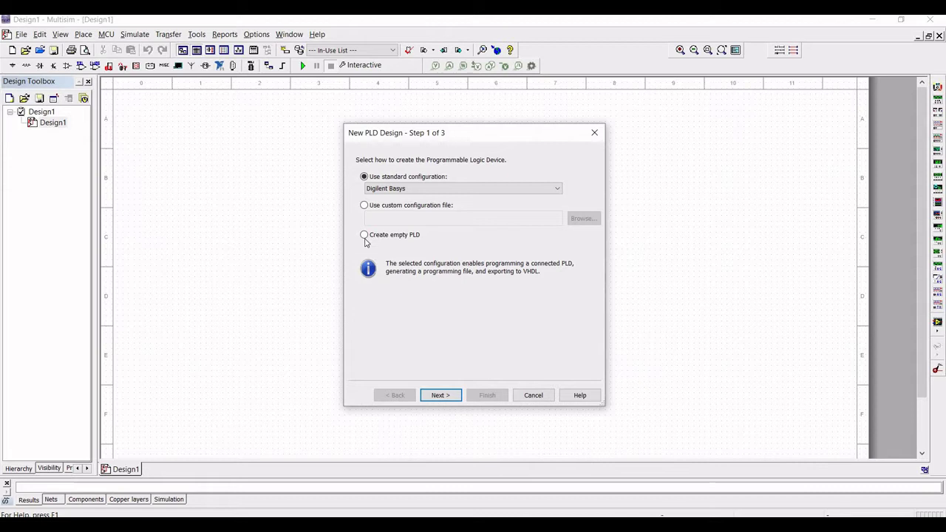
click(365, 236)
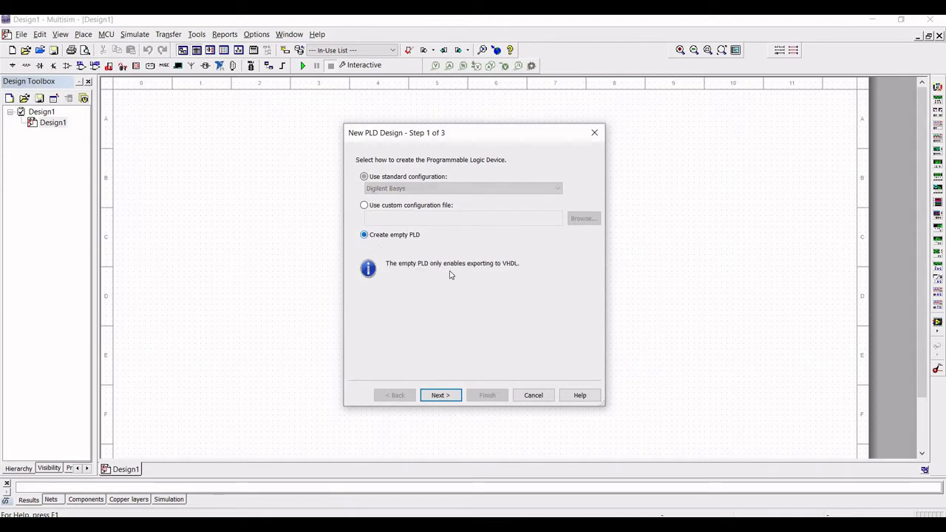
click(441, 394)
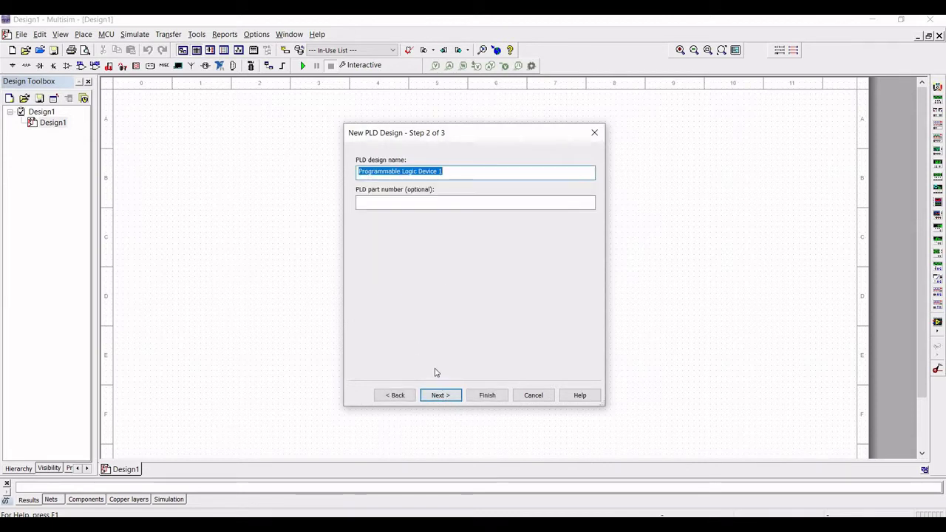
text(SR)
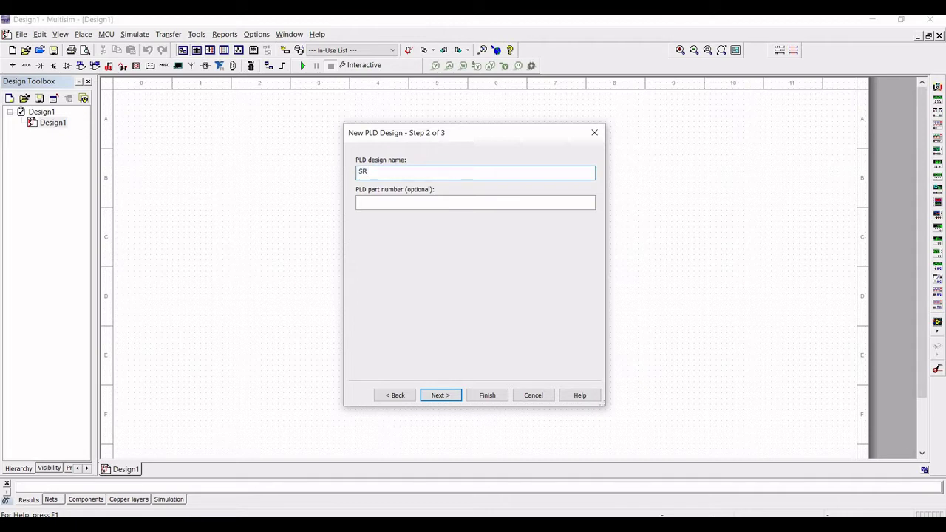
text(Latch)
click(490, 395)
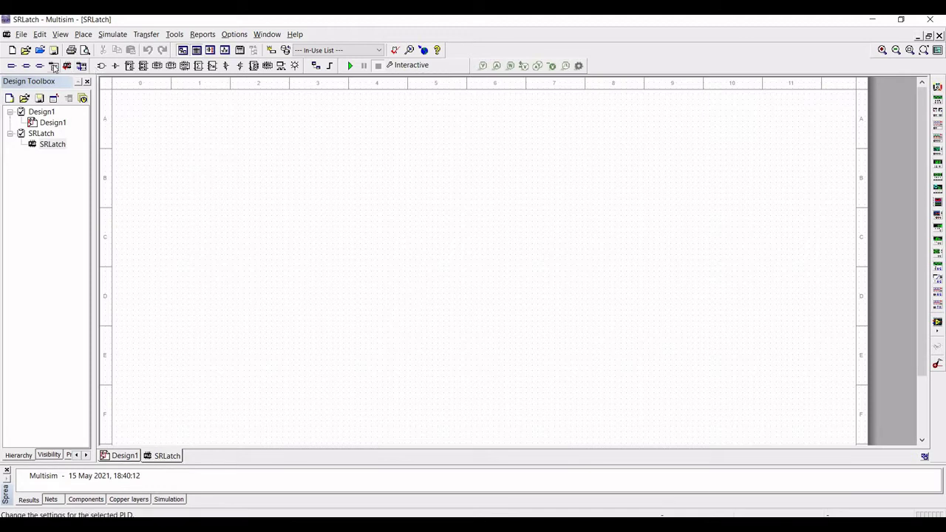
Step: Place two NOR2 gates from LOGIC_GATES, U1 on top and U2 directly below
click(102, 68)
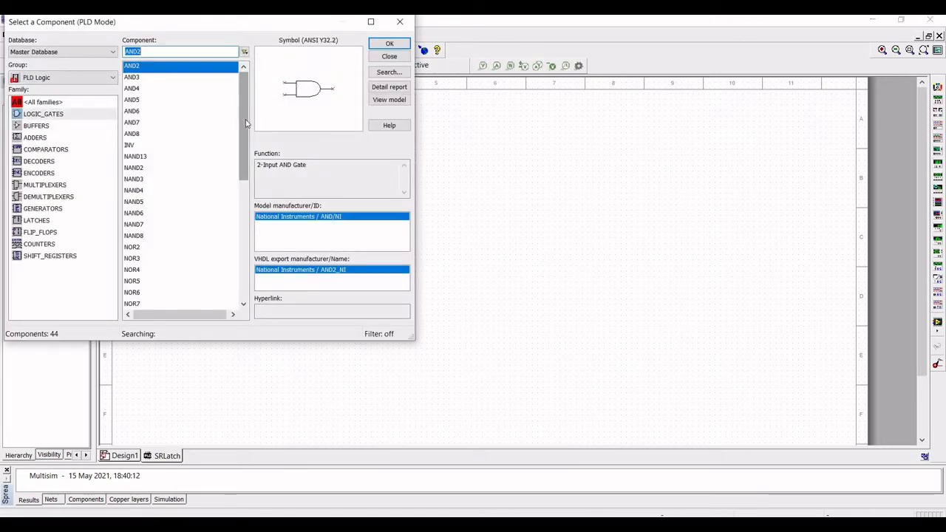
drag(246, 123, 246, 133)
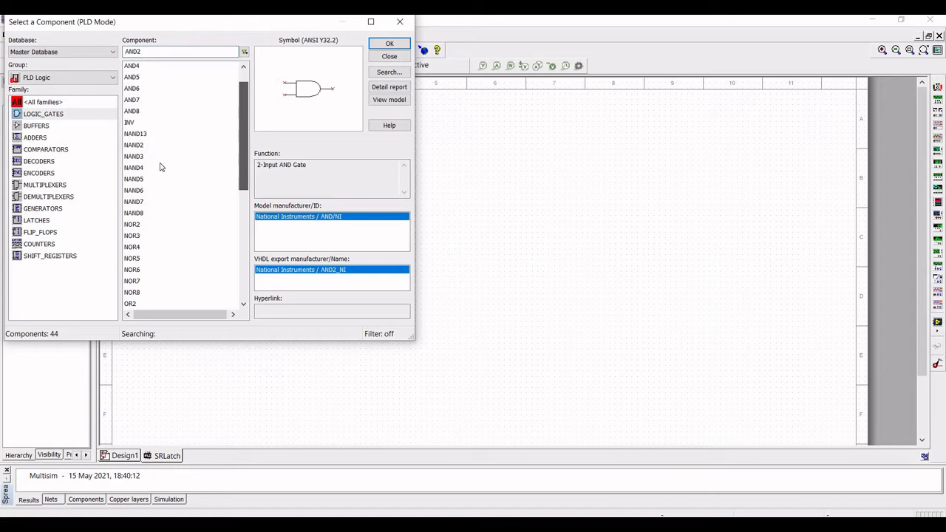
click(137, 226)
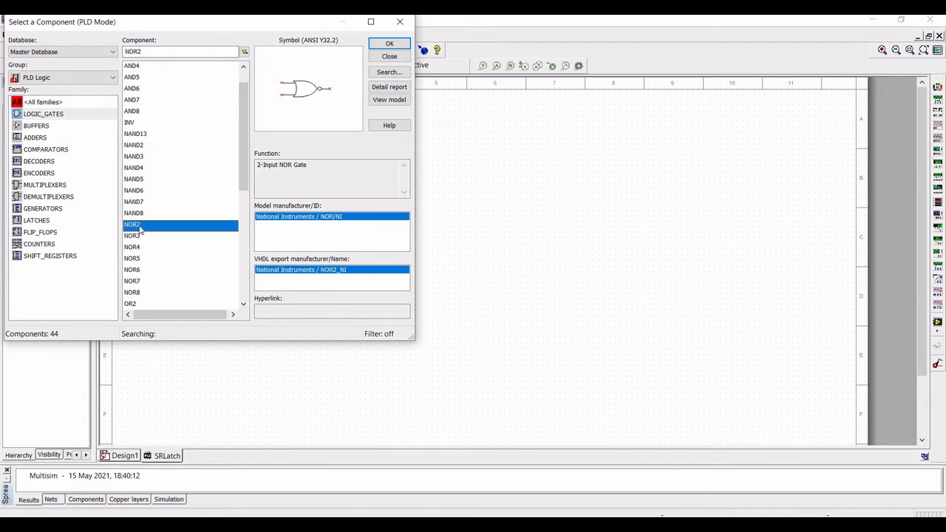
click(391, 44)
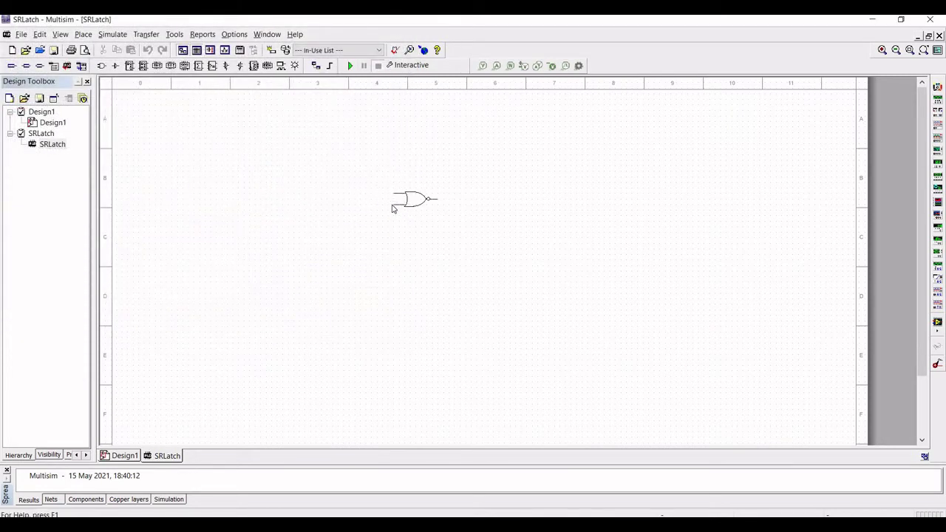
click(392, 208)
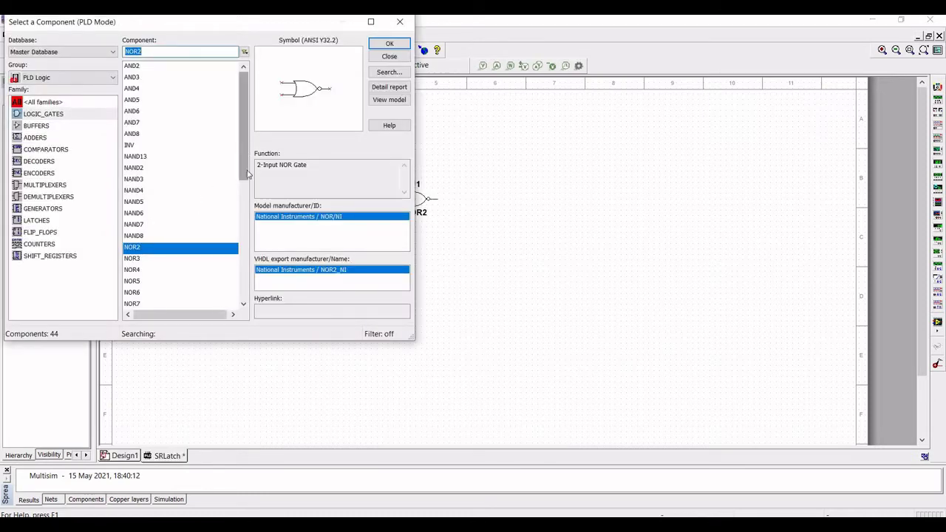
scroll(248, 174, down, 2)
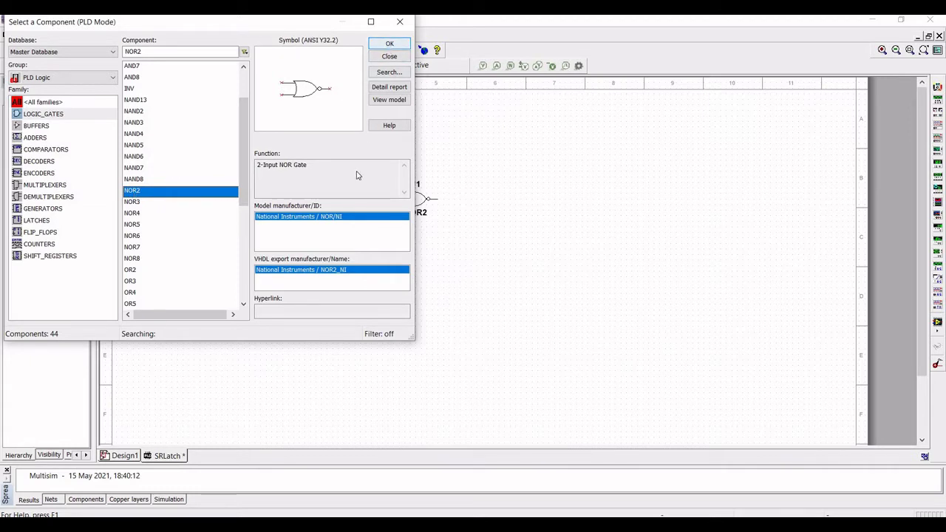
key(Return)
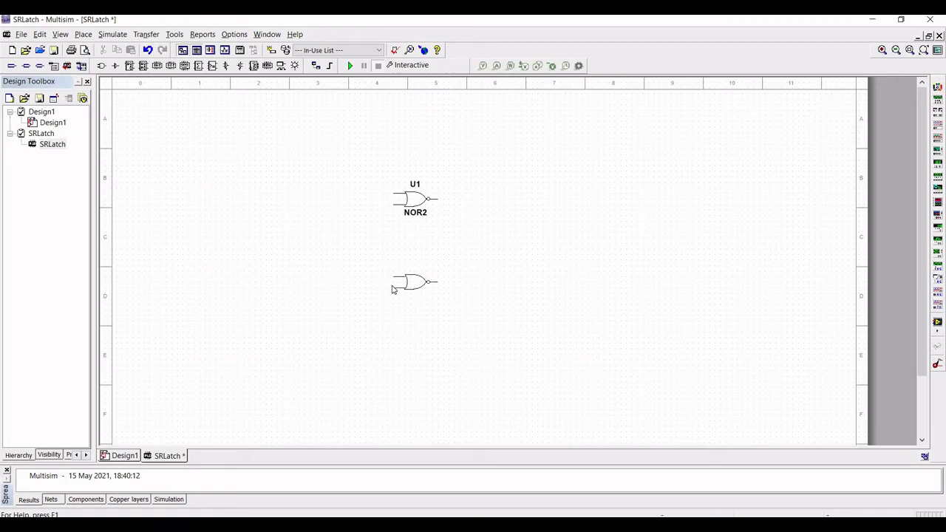
click(391, 288)
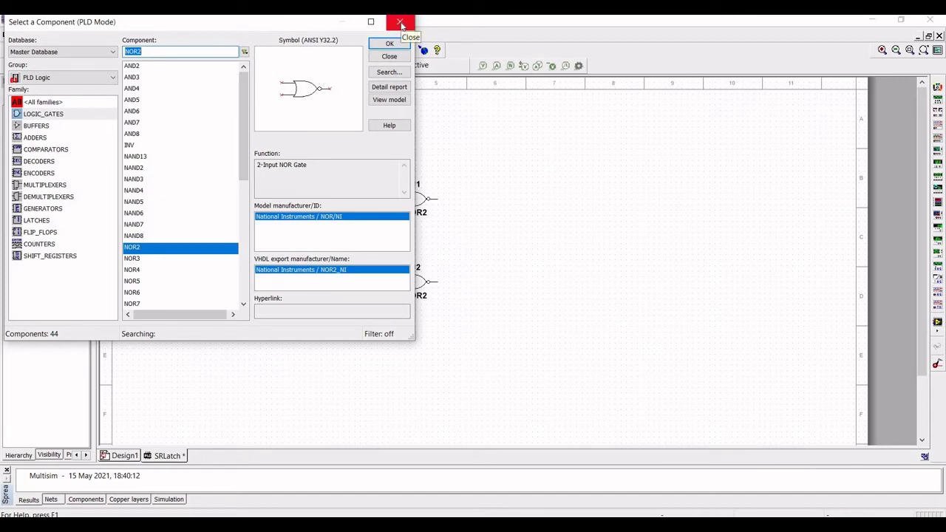
click(401, 26)
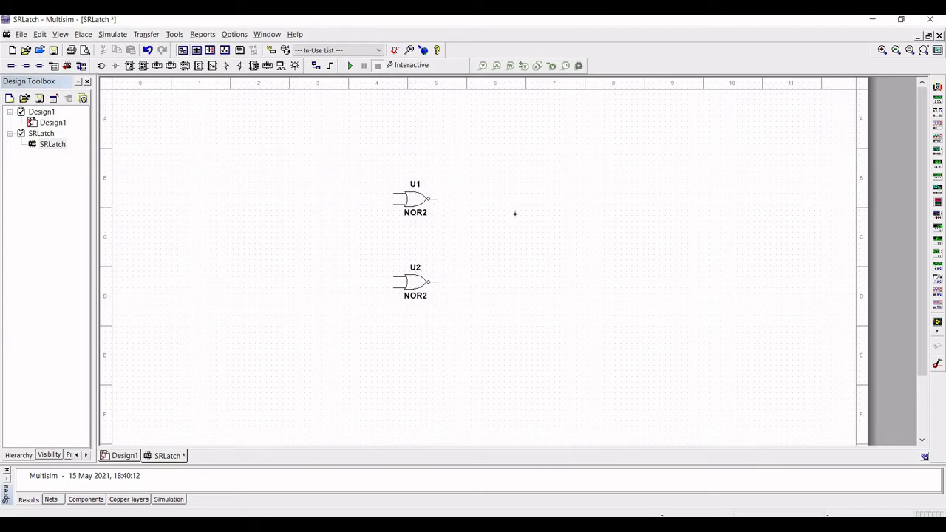
Step: Wire U1's output to U2's upper input and U2's output to U1's upper input
click(437, 199)
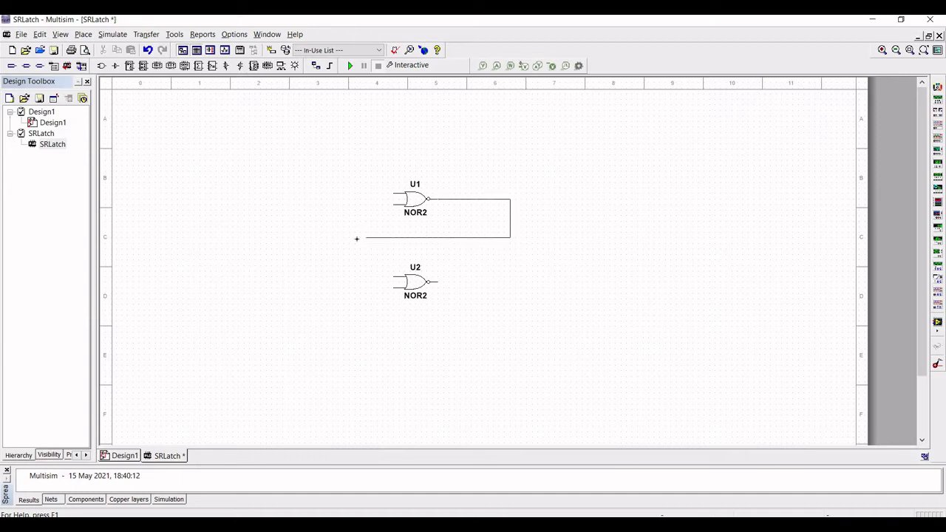
click(393, 277)
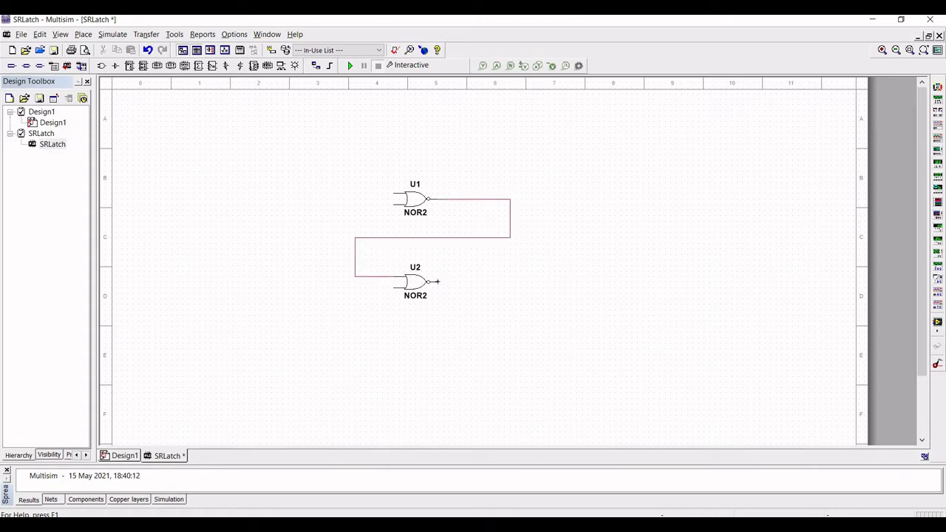
click(450, 283)
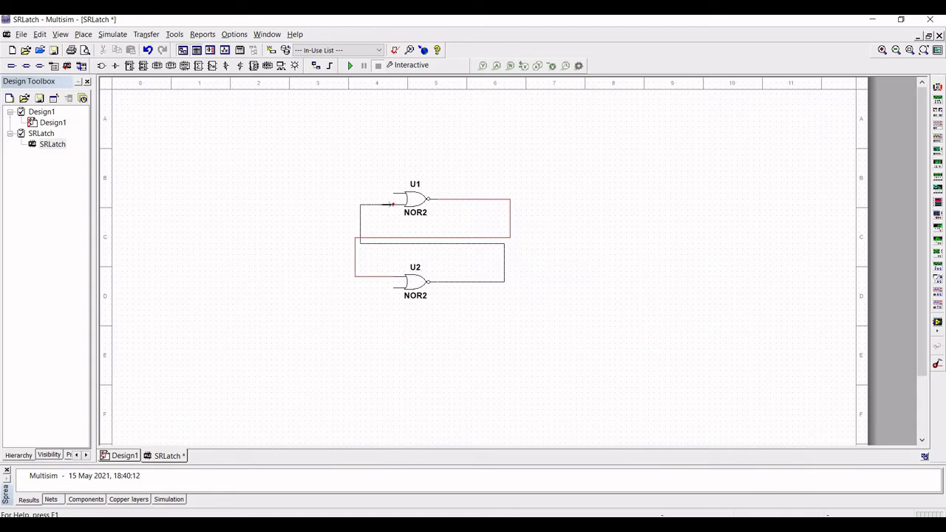
key(Escape)
click(364, 220)
Step: Place an input connector beside U1 and rename it R
click(10, 67)
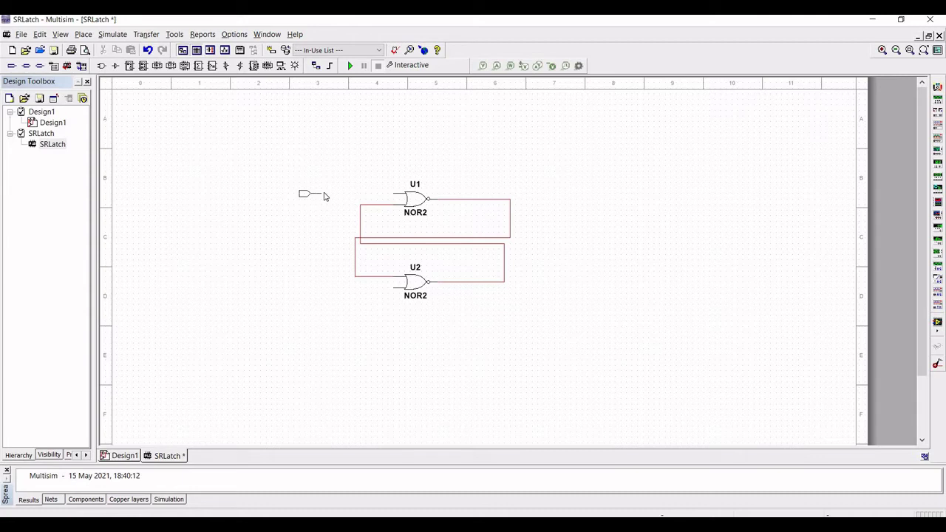
click(323, 195)
double_click(314, 188)
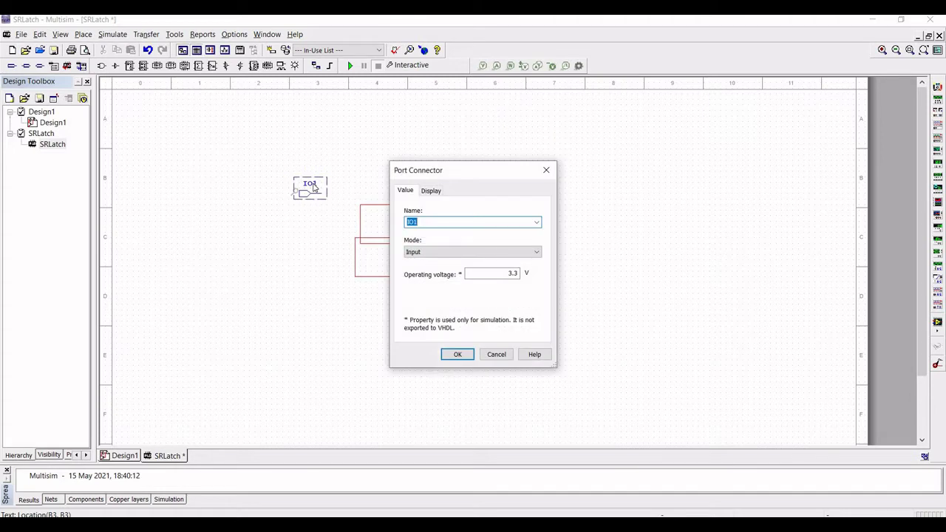
text(R)
click(458, 353)
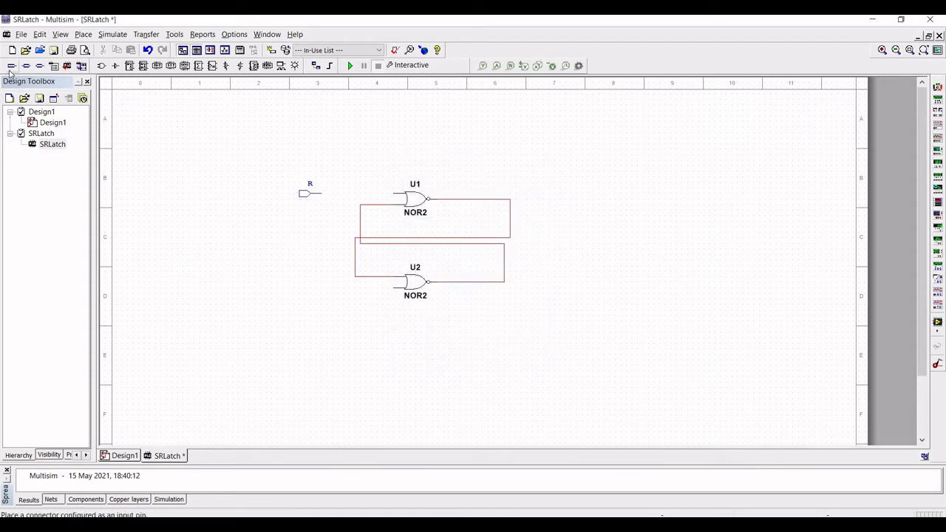
Step: Place a second input connector beside U2 and rename it S
key(ctrl+i)
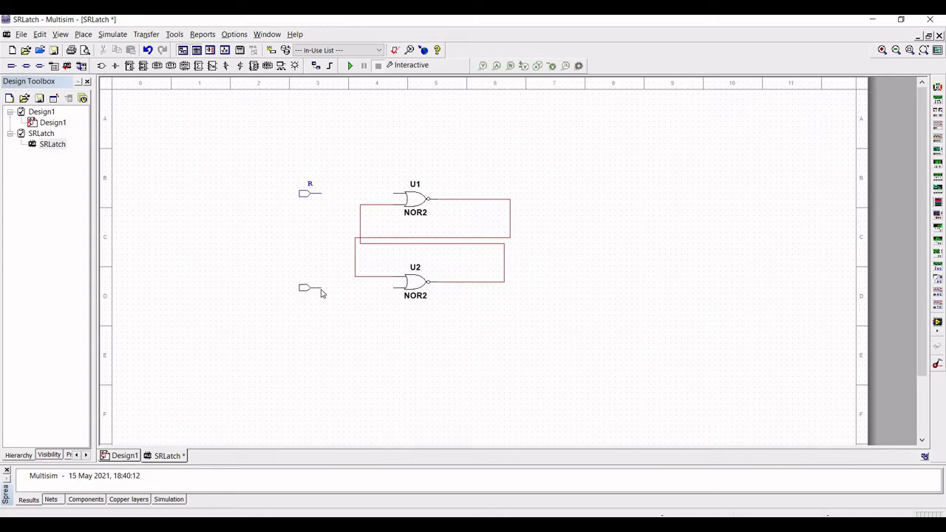
click(322, 293)
double_click(311, 283)
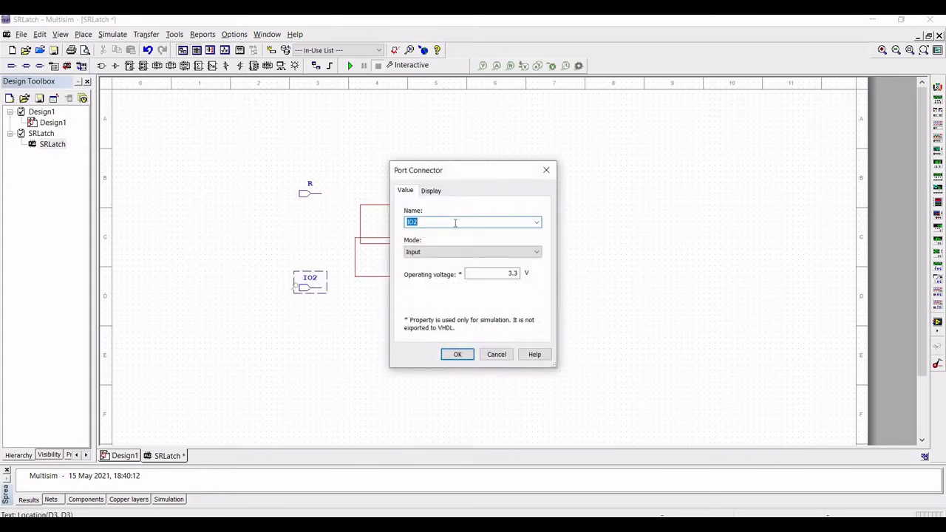
text(S)
click(447, 354)
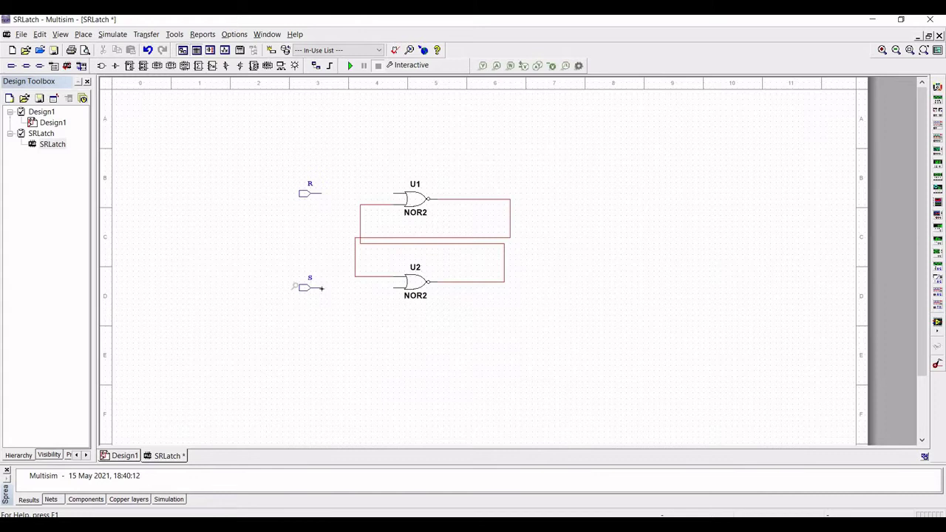
Step: Wire S to U2's lower input and R to U1's upper input
click(322, 288)
click(395, 288)
click(394, 194)
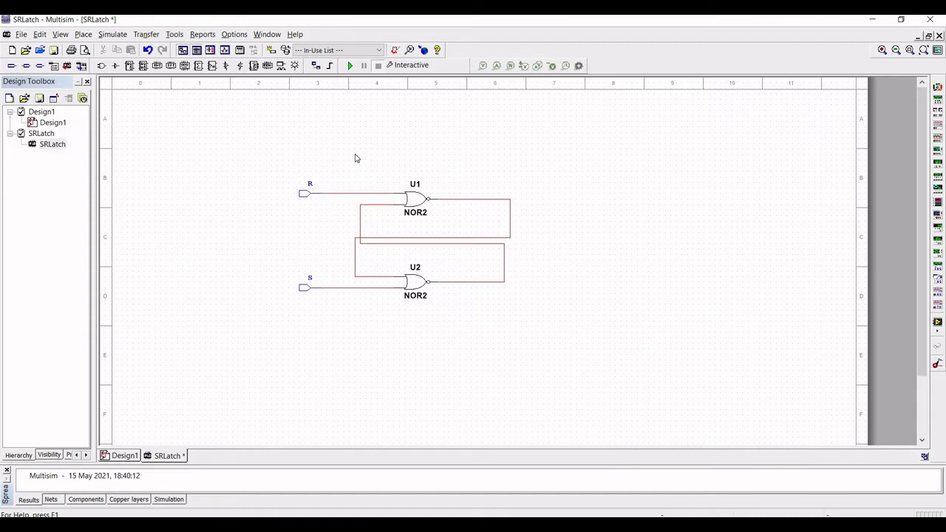
Step: Place PROBE_DIG_BLUE probes on U1's output (X1) and, rotated, on U2's output (X2)
click(295, 66)
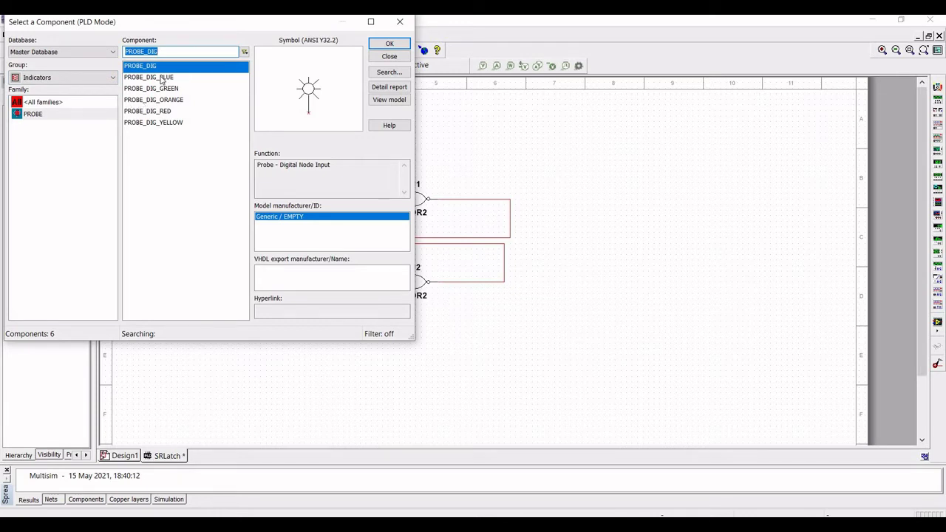
click(221, 78)
click(390, 46)
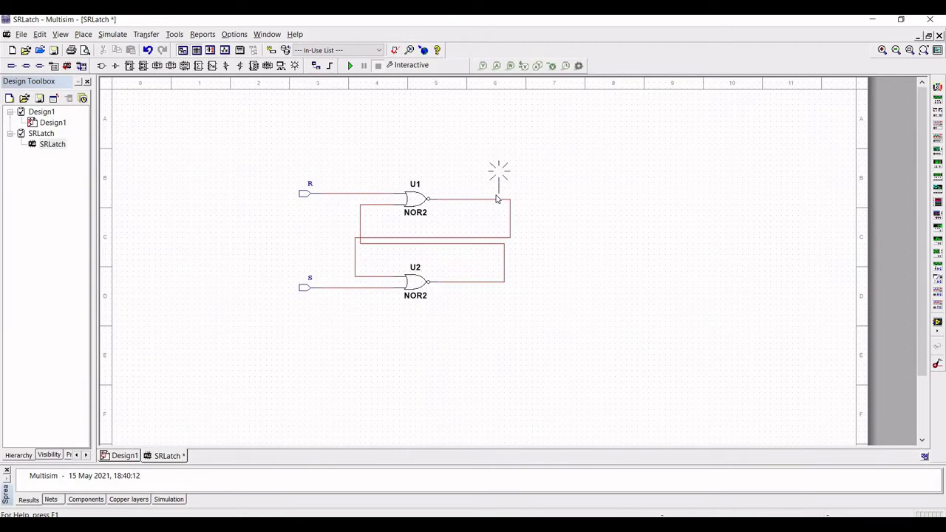
click(494, 198)
click(513, 216)
key(ctrl+w)
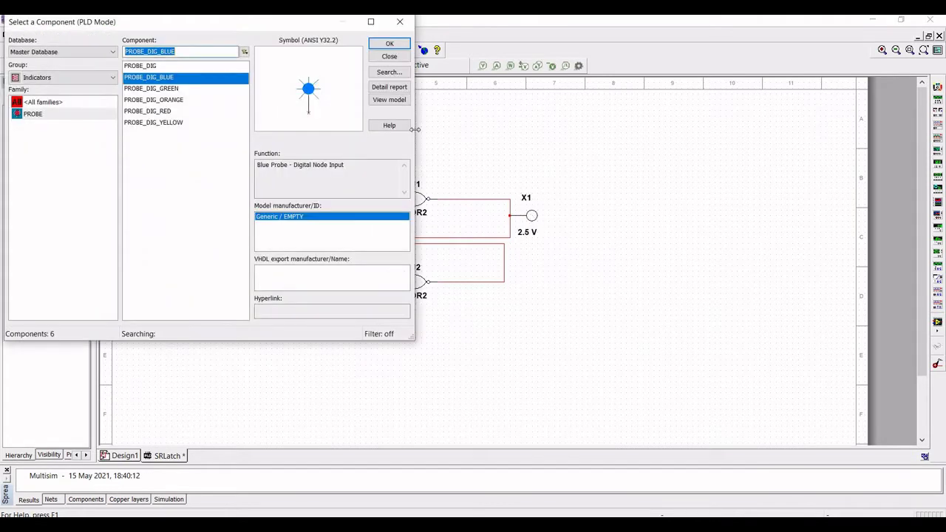
click(385, 45)
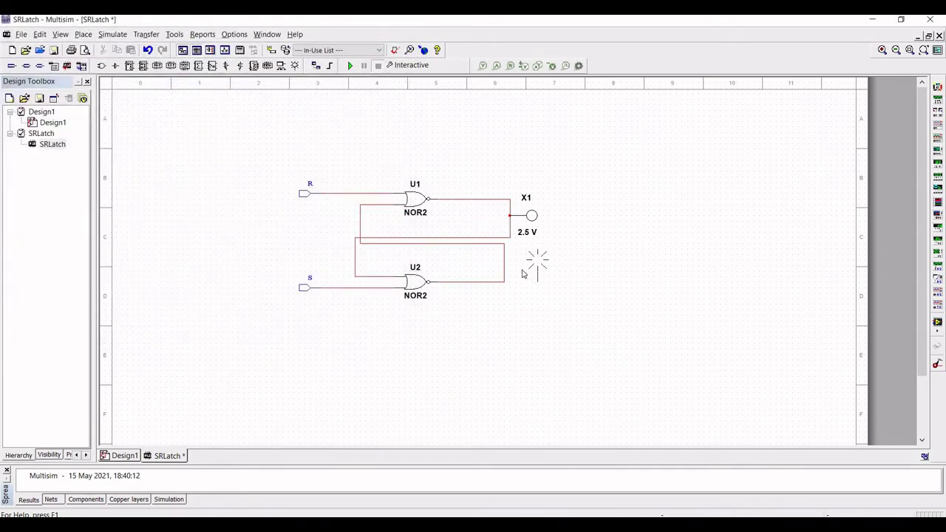
key(ctrl+r)
click(527, 261)
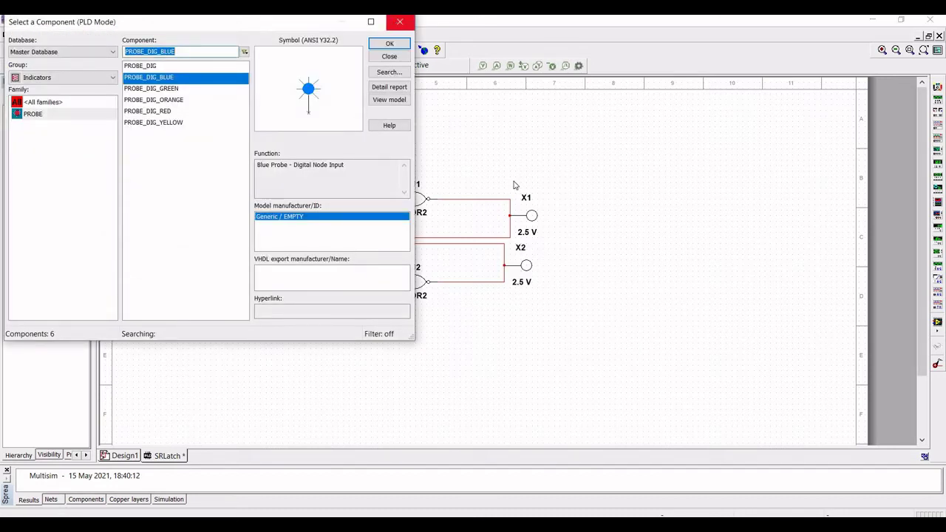
key(Escape)
Step: Give probe X1 the label Q and probe X2 the label QInv
double_click(527, 198)
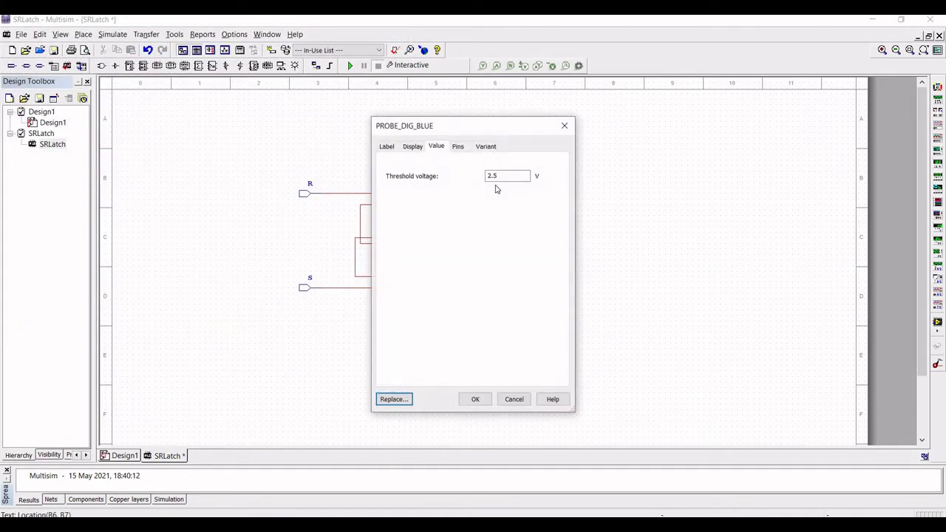
click(385, 147)
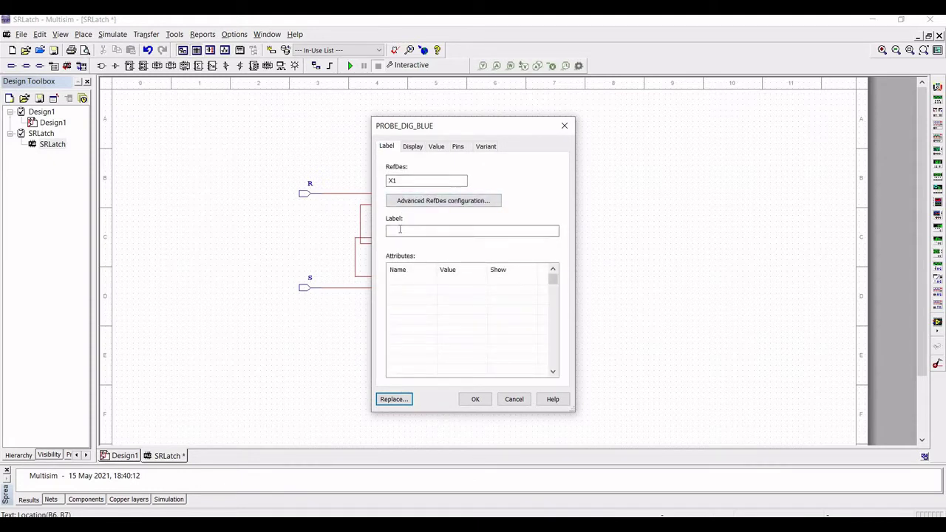
click(428, 228)
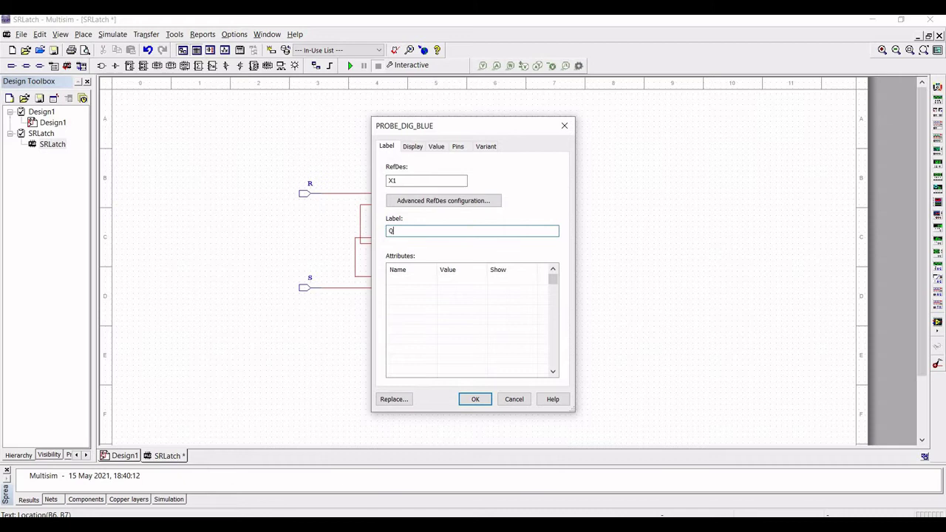
click(476, 399)
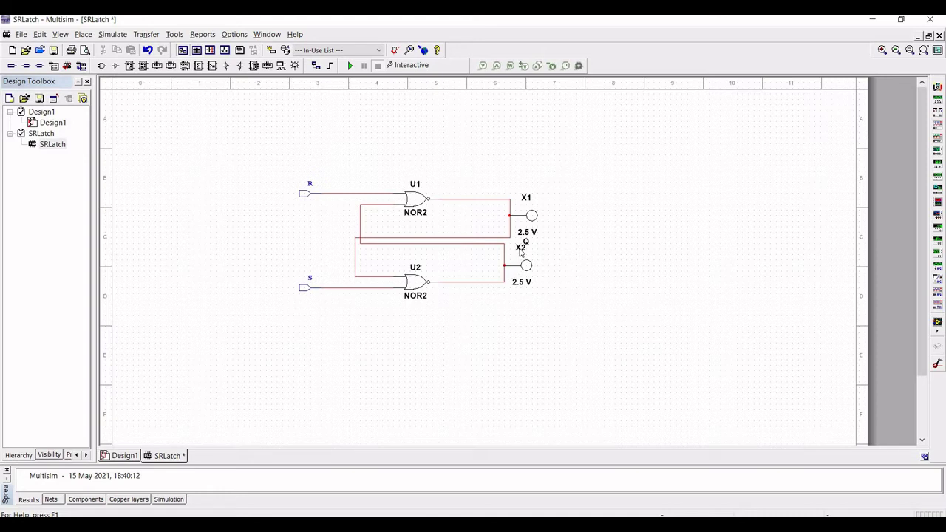
double_click(520, 250)
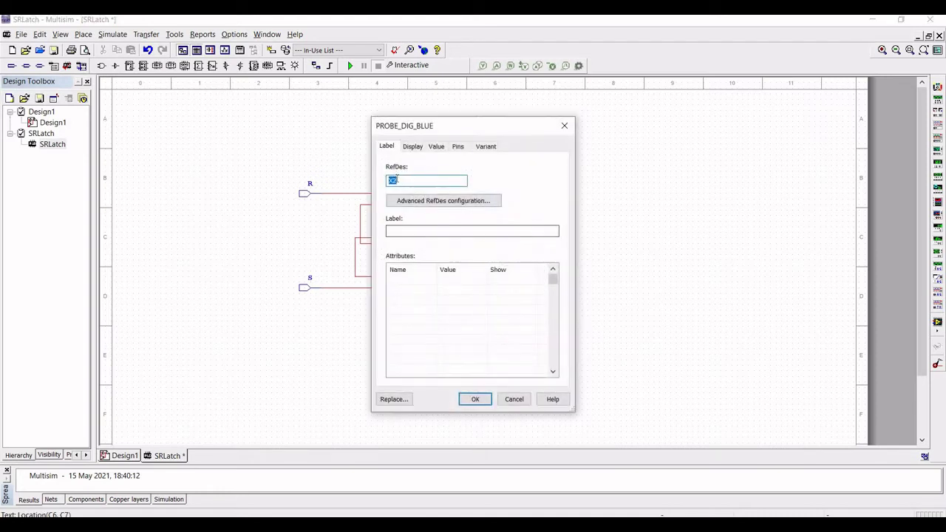
click(410, 232)
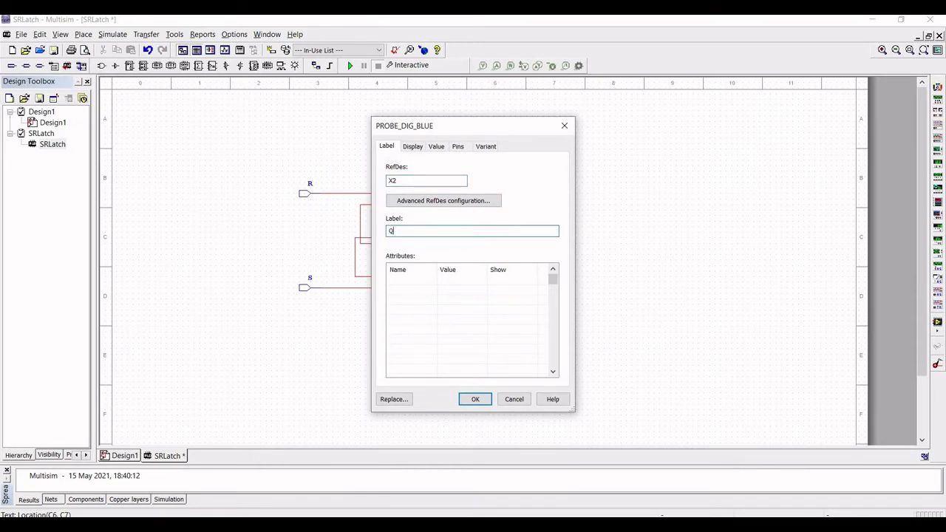
click(476, 400)
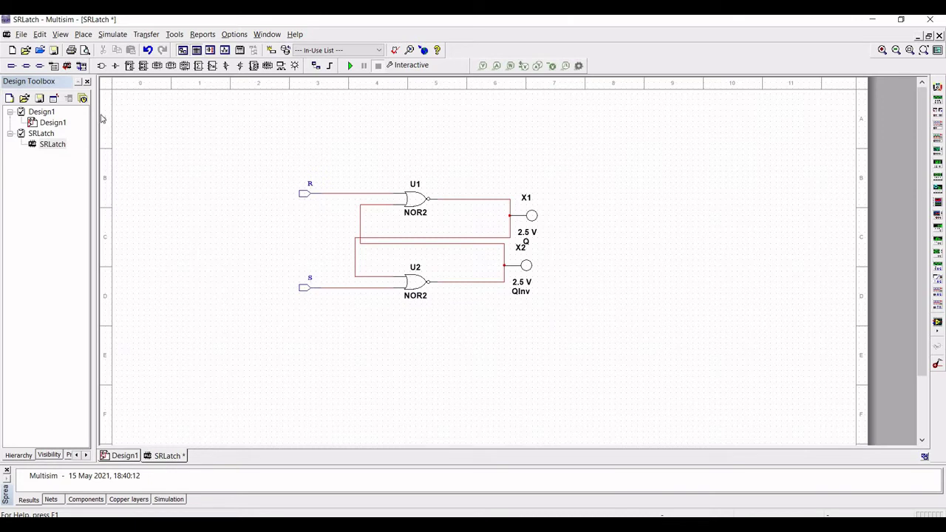
Step: Place two upright interactive digital constants, one on the R wire and one wired to the S wire
click(284, 71)
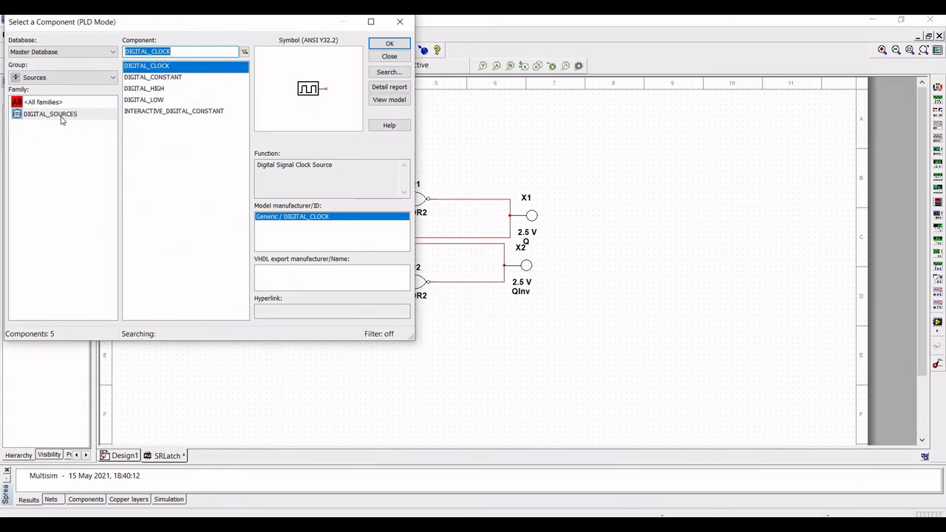
click(155, 111)
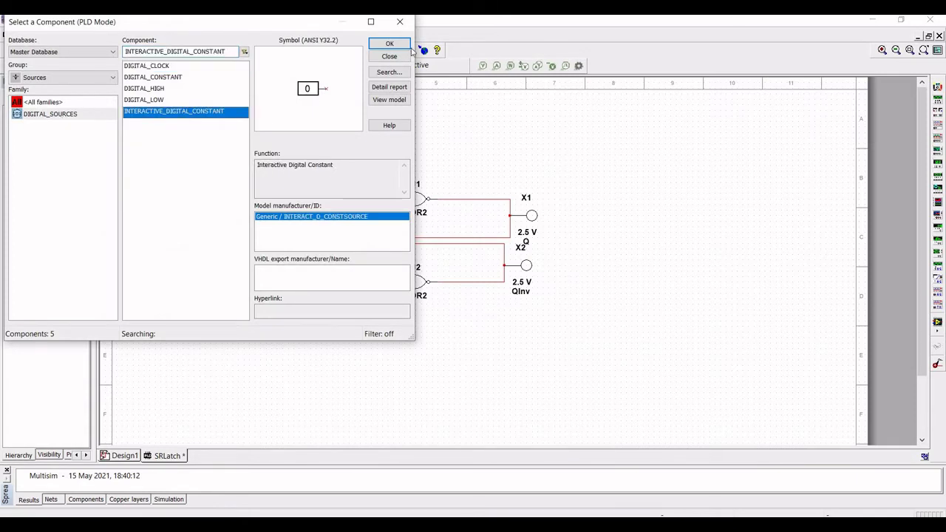
click(389, 43)
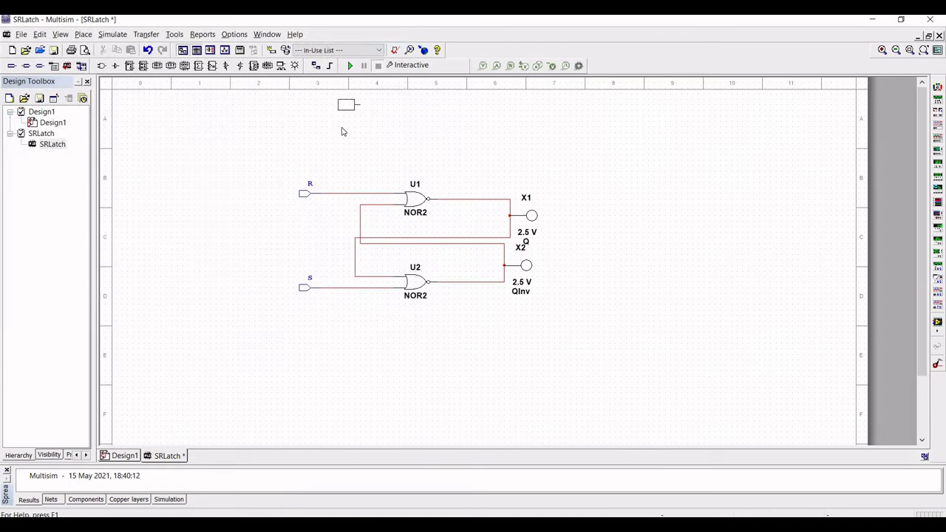
key(ctrl+r)
click(332, 195)
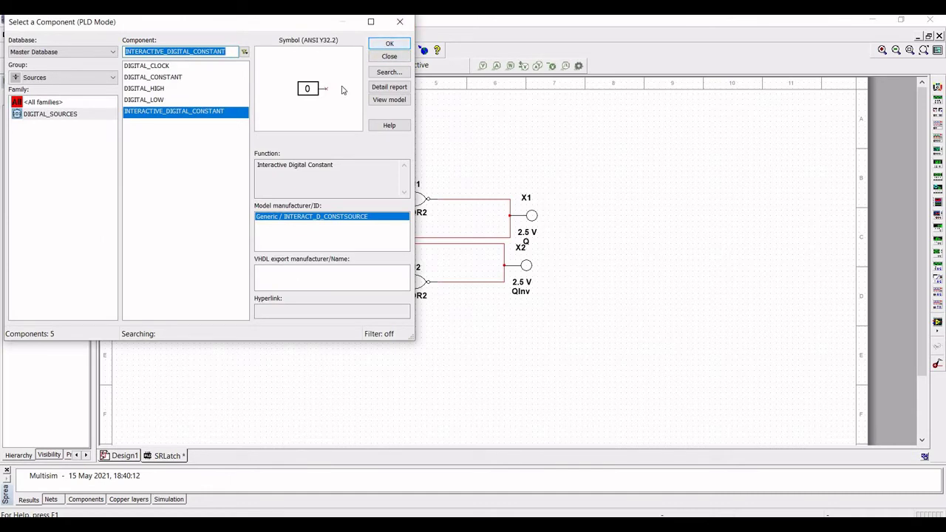
click(384, 46)
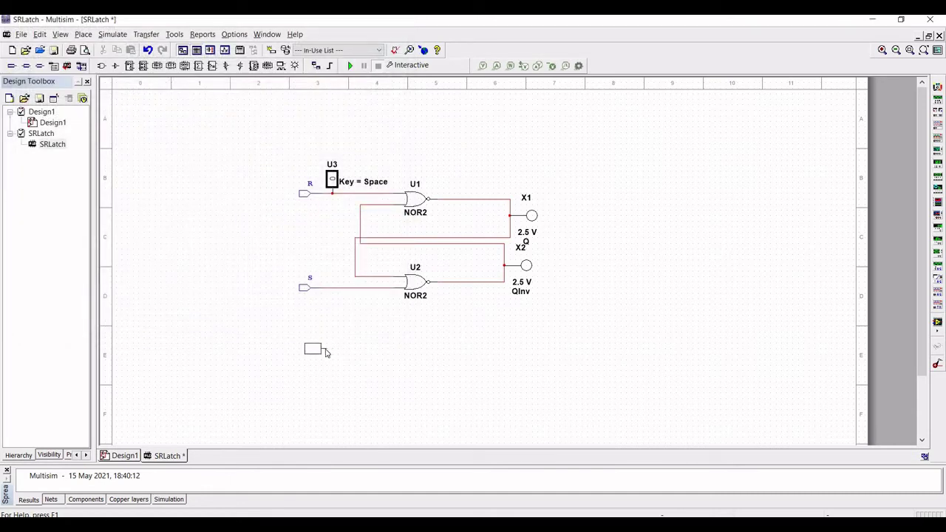
key(ctrl+r)
click(334, 336)
click(334, 294)
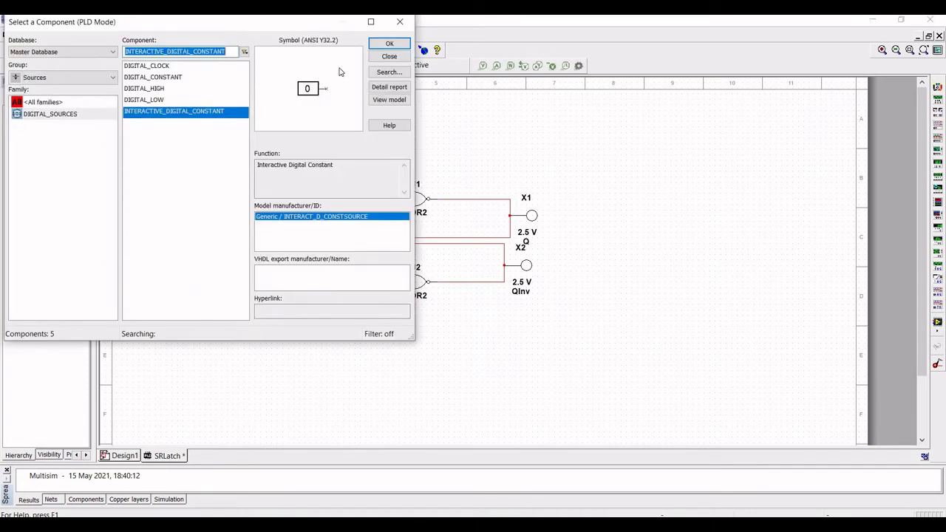
click(399, 21)
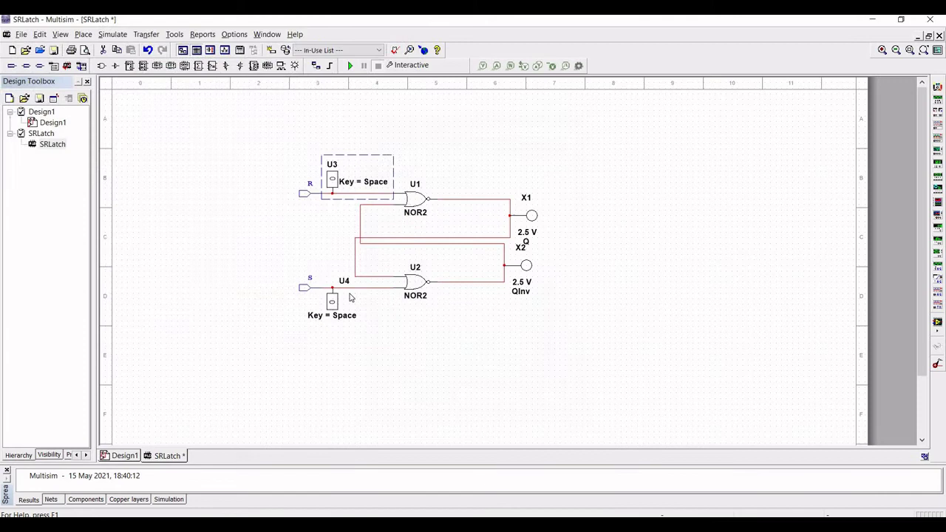
Step: Set switch U4's toggle key to S
click(346, 318)
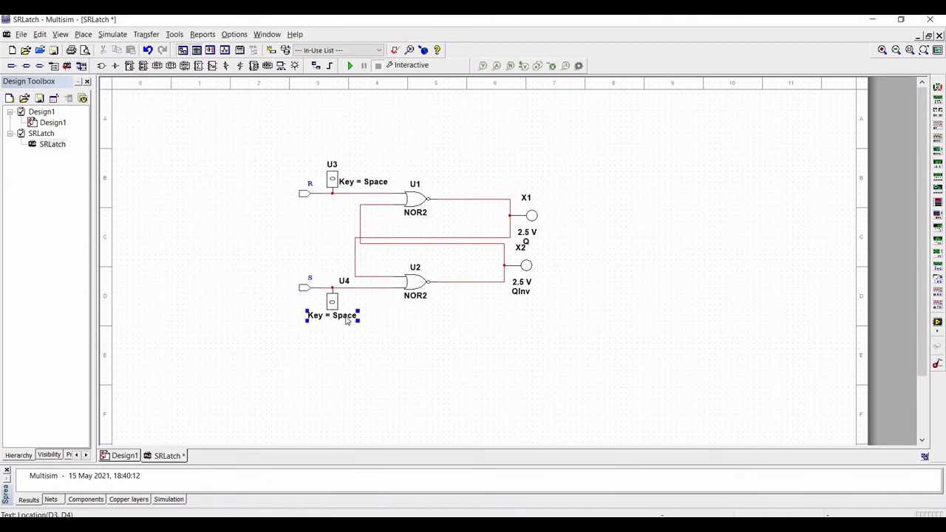
double_click(345, 319)
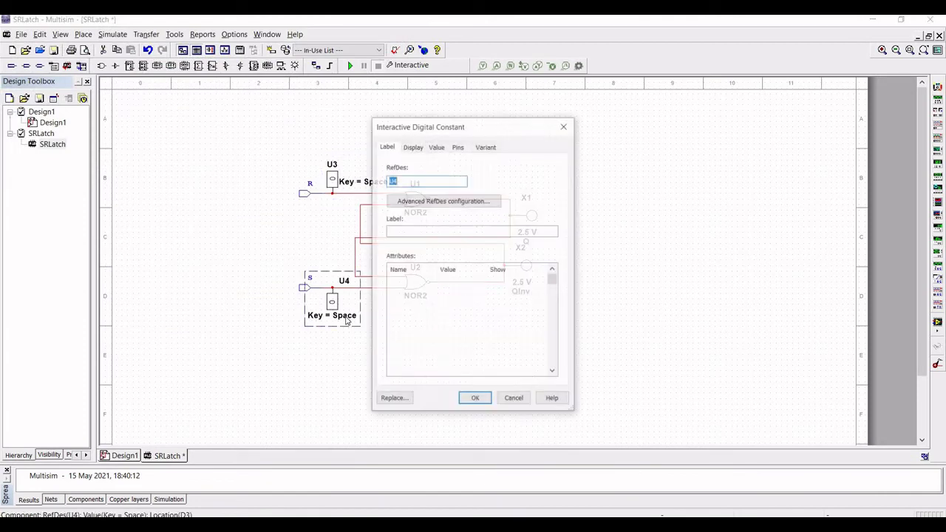
click(411, 147)
click(436, 147)
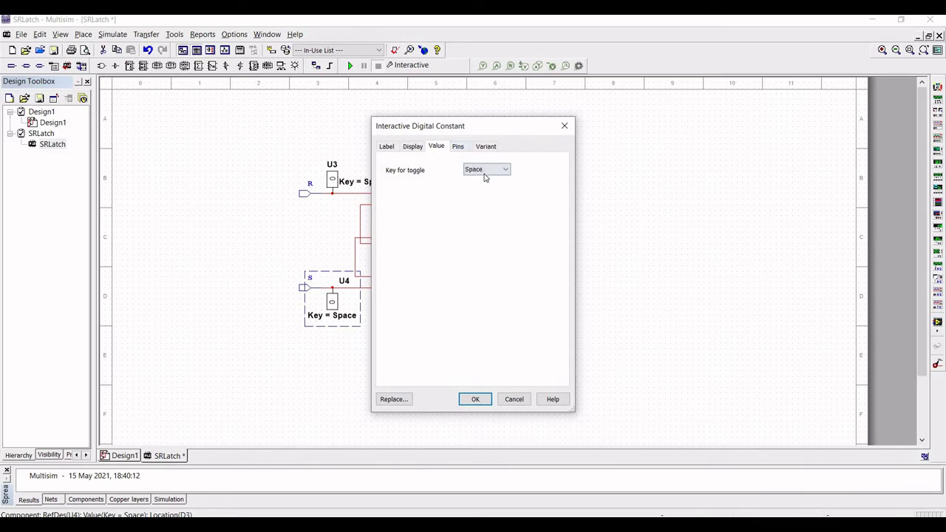
click(484, 171)
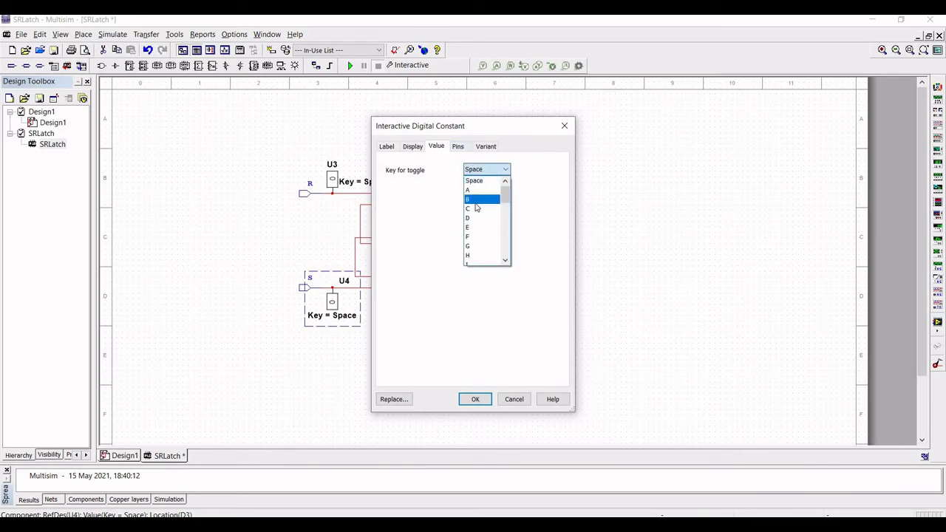
drag(505, 194, 503, 220)
key(s)
key(Return)
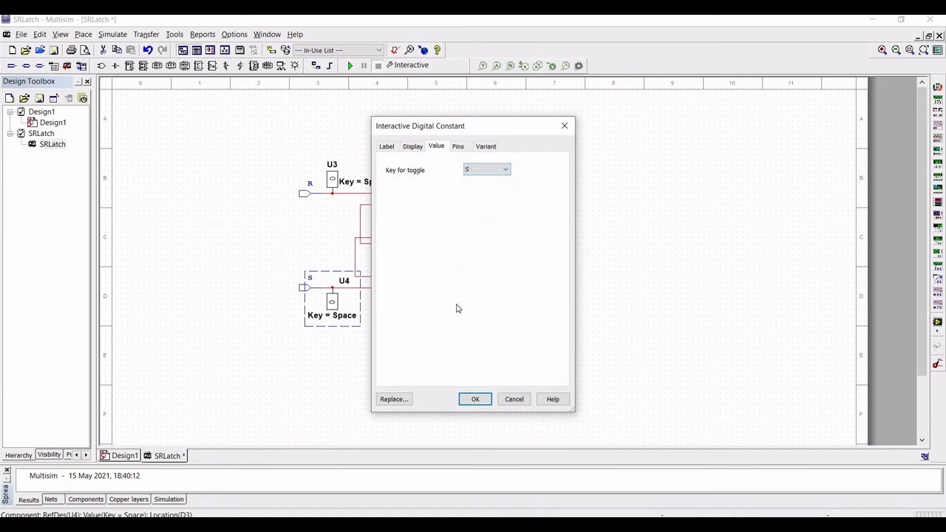
click(477, 401)
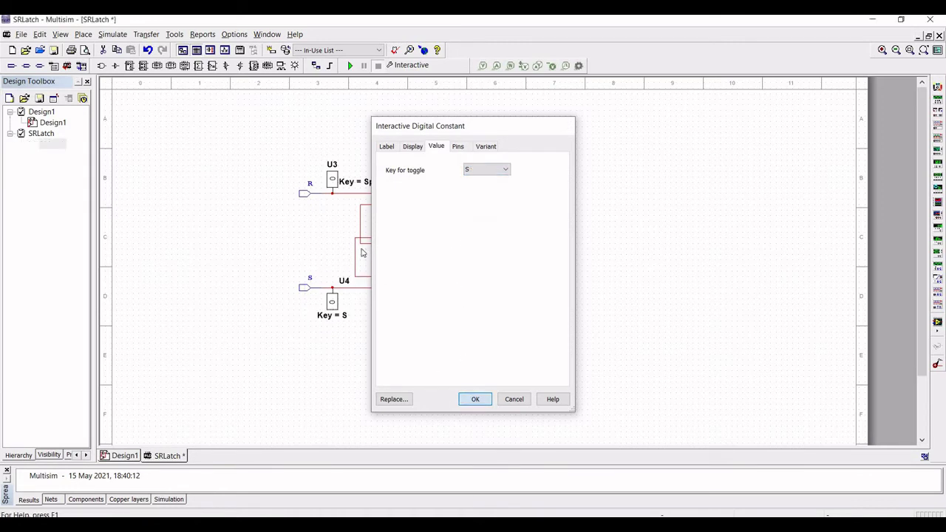
Step: Set switch U3's toggle key to R
double_click(367, 187)
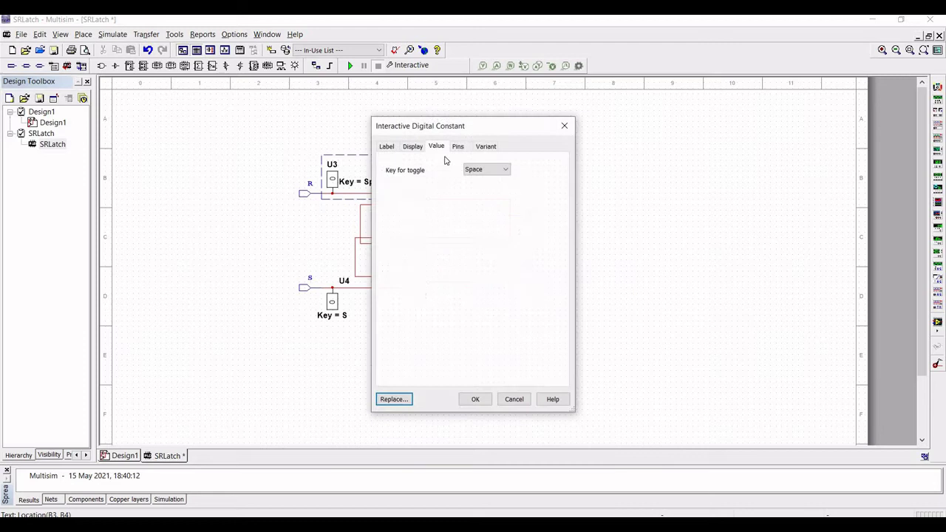
click(478, 173)
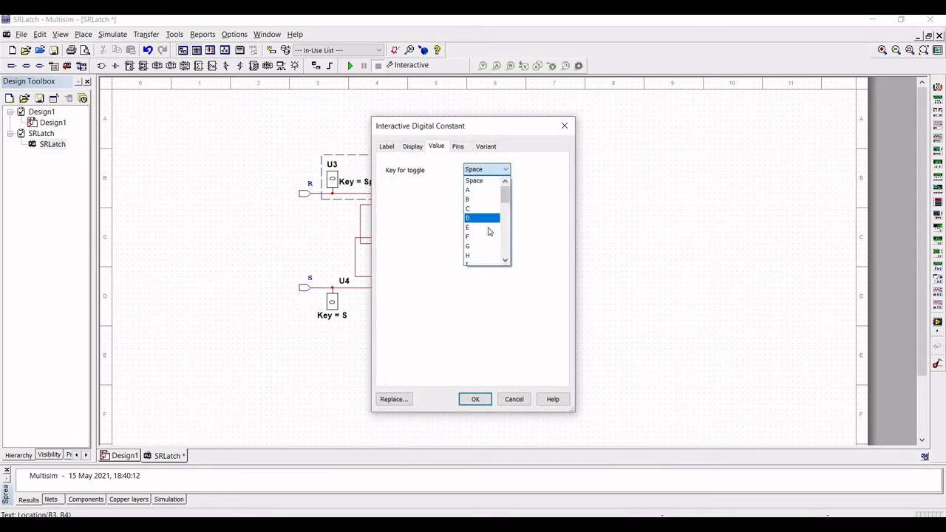
scroll(485, 225, down, 3)
scroll(488, 231, down, 1)
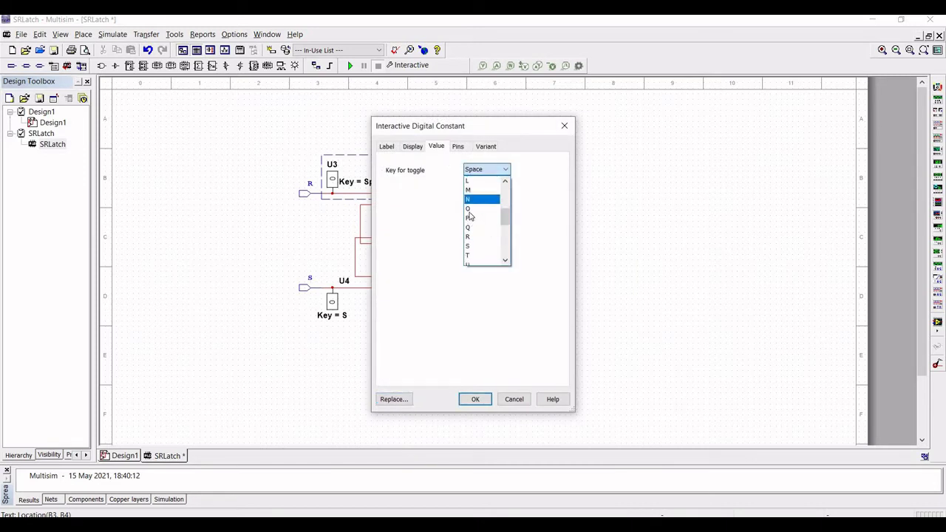
scroll(475, 218, down, 1)
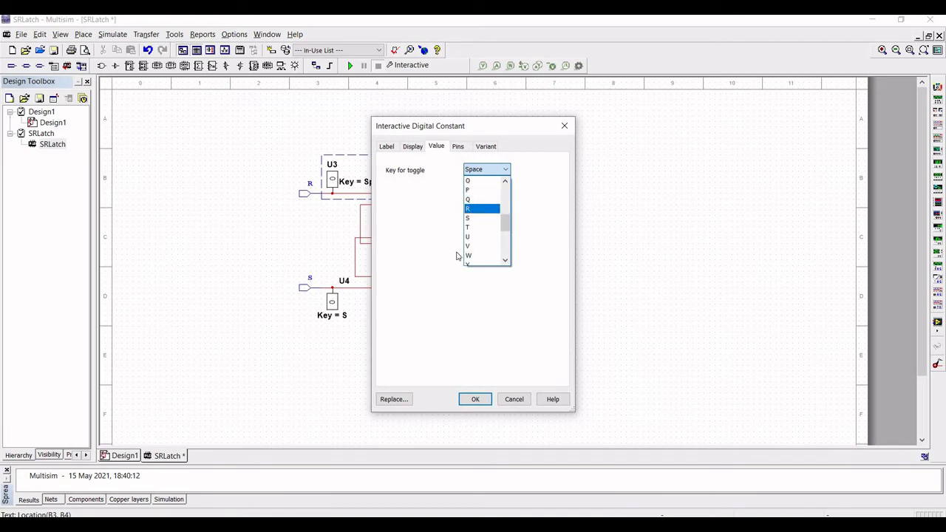
click(473, 210)
click(475, 400)
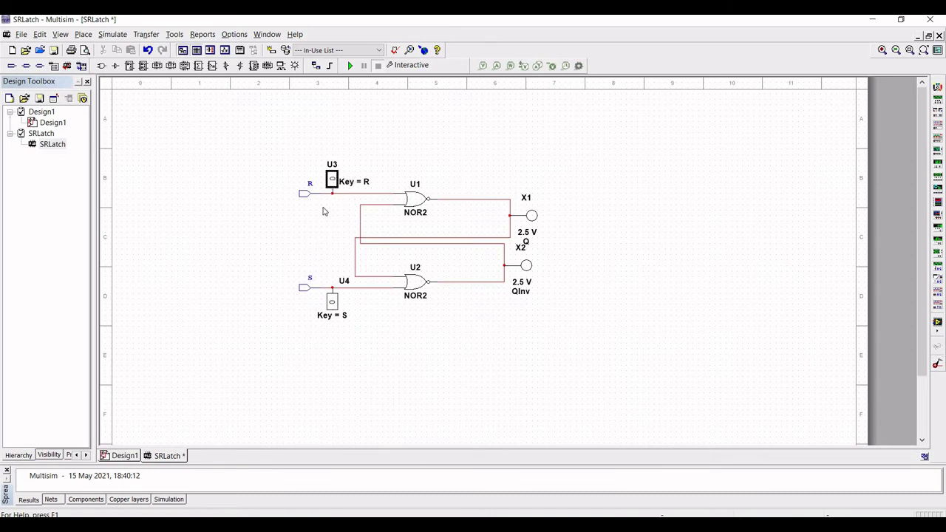
Step: Run the SRLatch interactive simulation with F5, showing the S/R-to-Q truth-table note
click(333, 310)
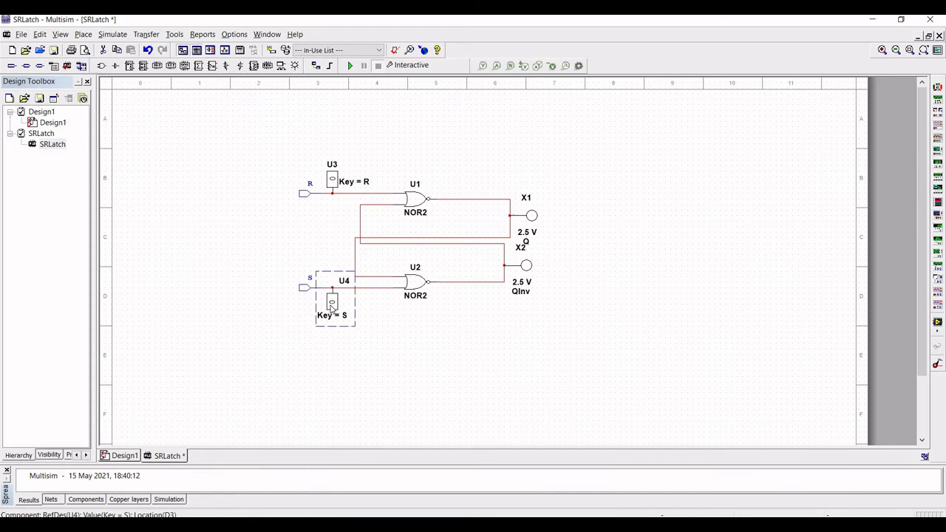
key(F5)
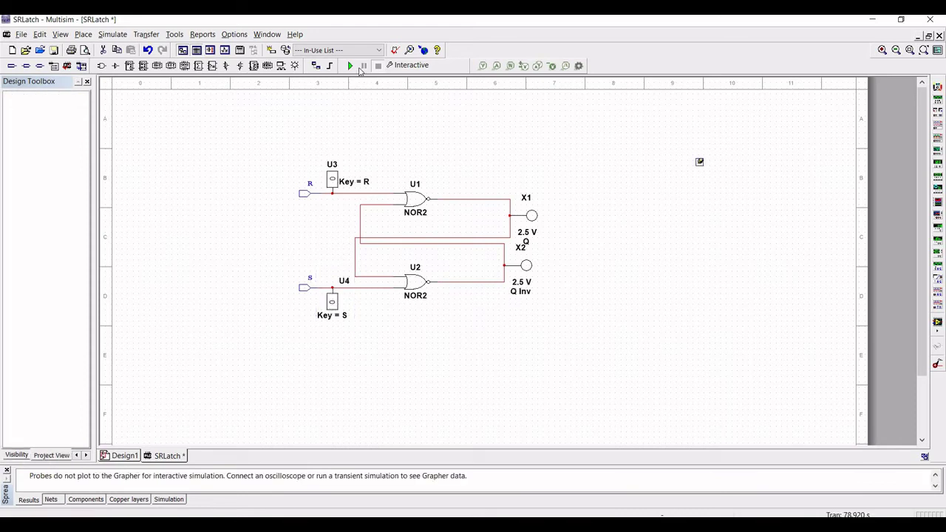
mouse_move(702, 168)
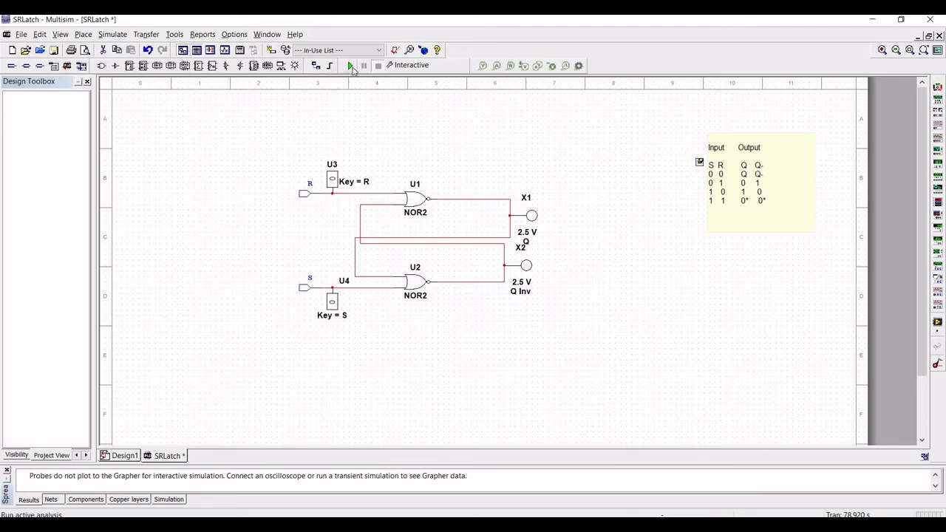
key(F5)
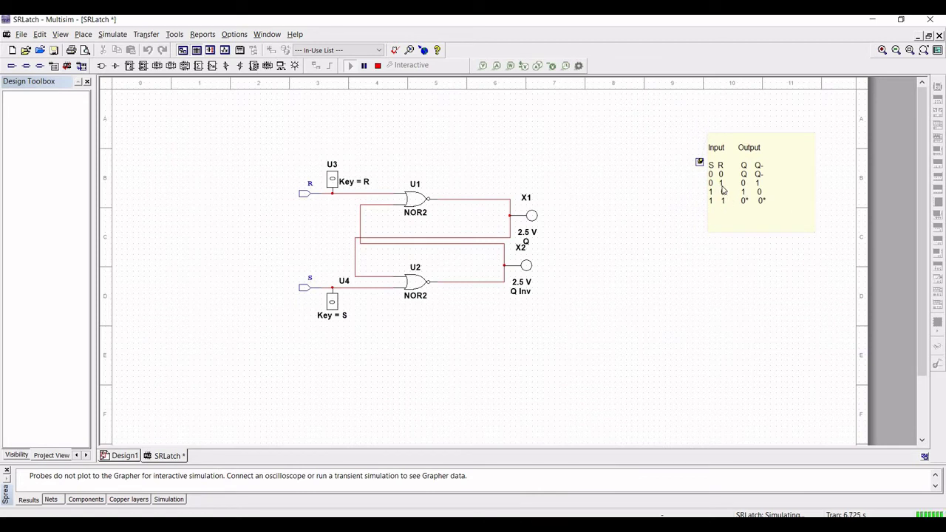
Step: Toggle the R and S switches to reset and set the latch, ending with Q lit
click(334, 180)
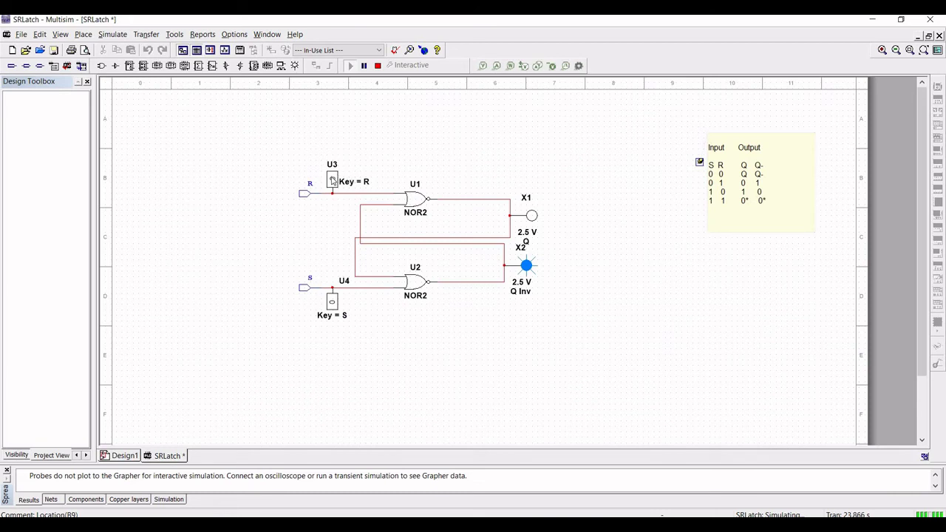
click(333, 303)
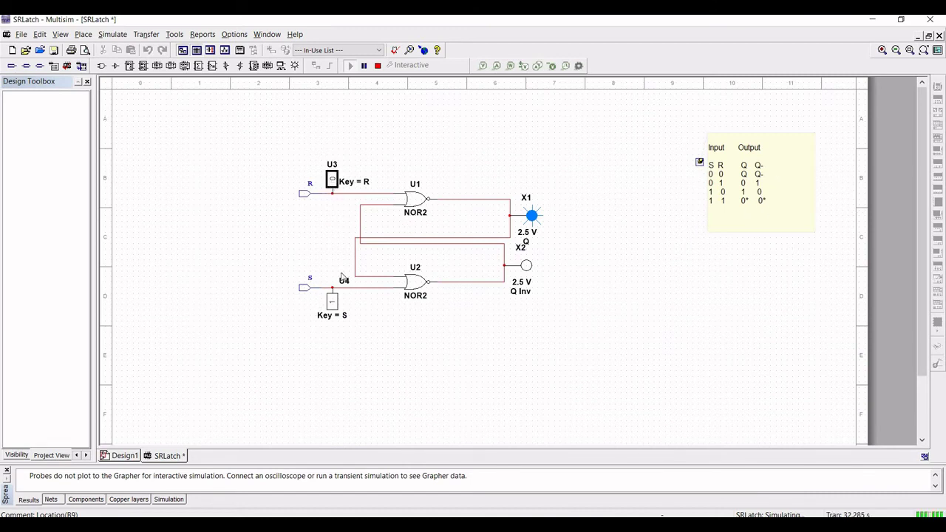
key(s)
click(330, 180)
Step: Toggle the R and S switches mid-simulation so probe Q lights and Q Inv goes dark
click(331, 183)
click(331, 302)
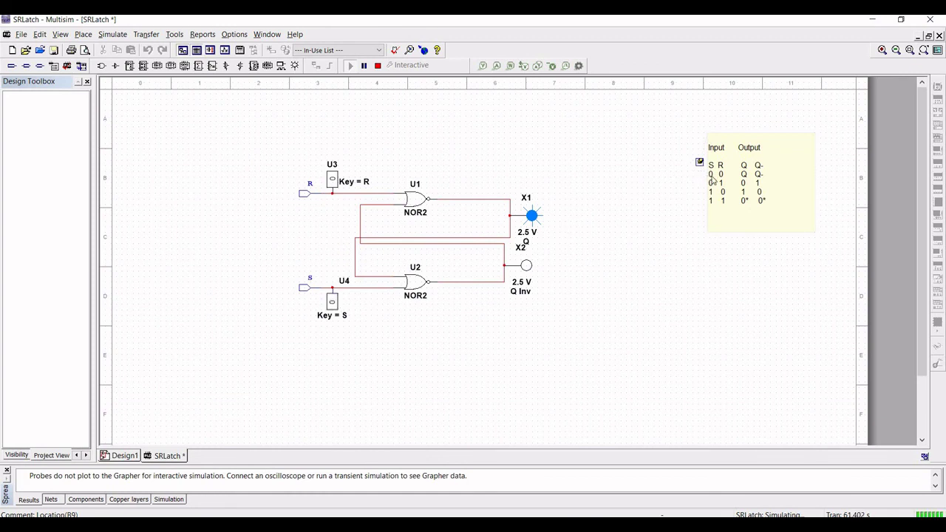